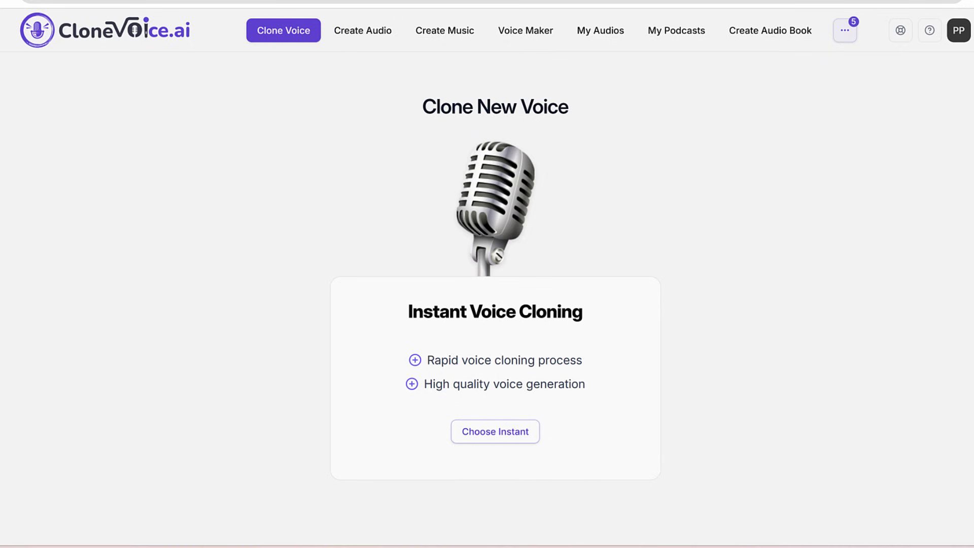
- Start an instant voice clone, allow microphone access while visiting the site, and record a voice sample of about 16 seconds
left_click(471, 433)
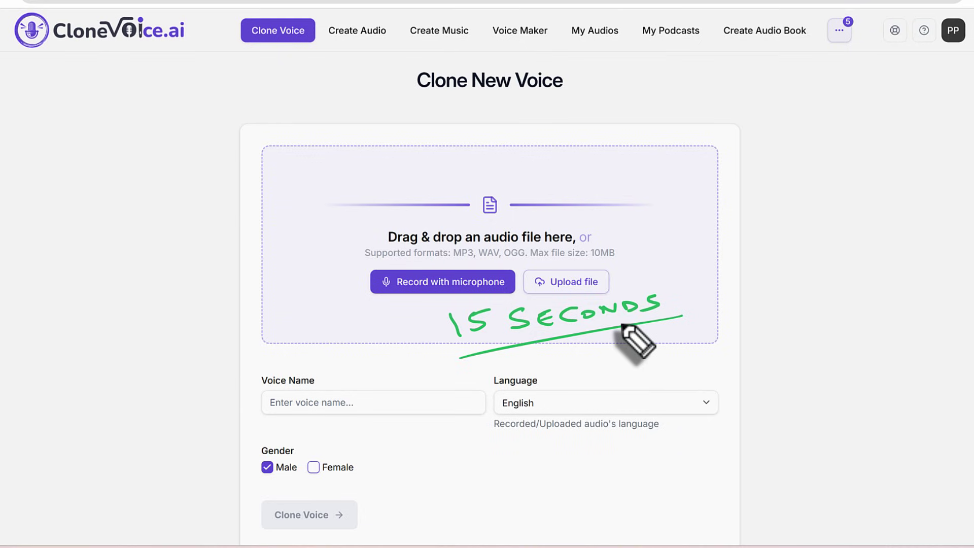
key("e")
mouse_move(373, 304)
left_mouse_down()
mouse_move(534, 308)
mouse_move(532, 268)
mouse_move(365, 263)
mouse_move(371, 305)
mouse_move(409, 304)
left_mouse_up()
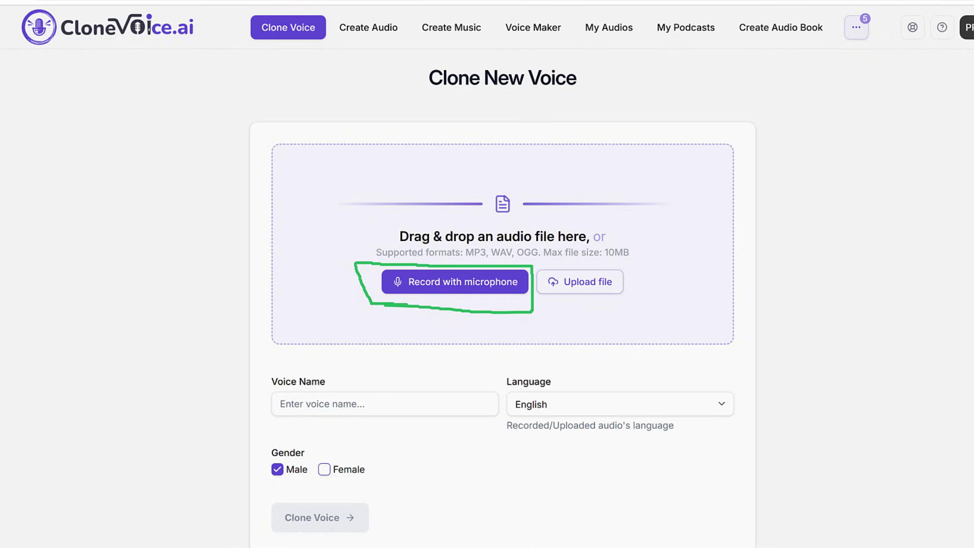
left_click(447, 285)
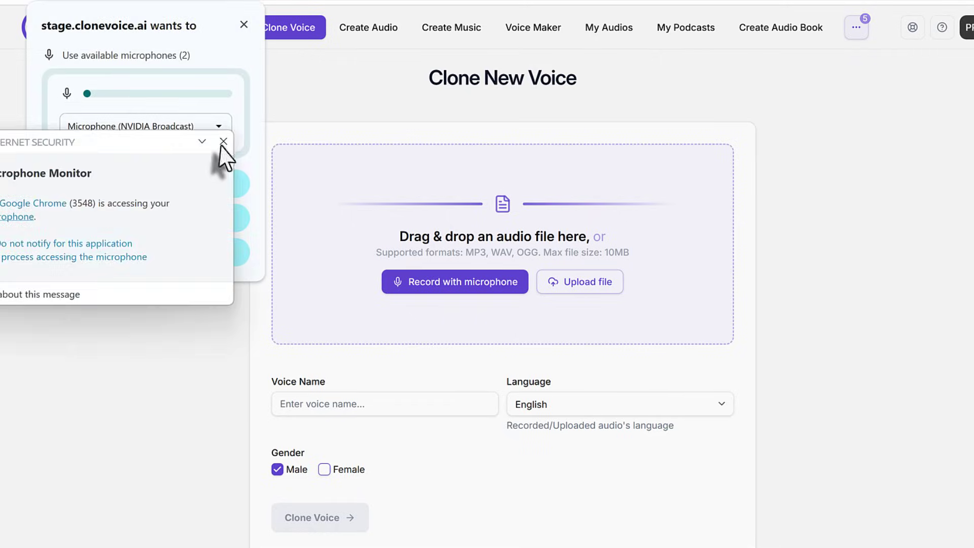
left_click(222, 142)
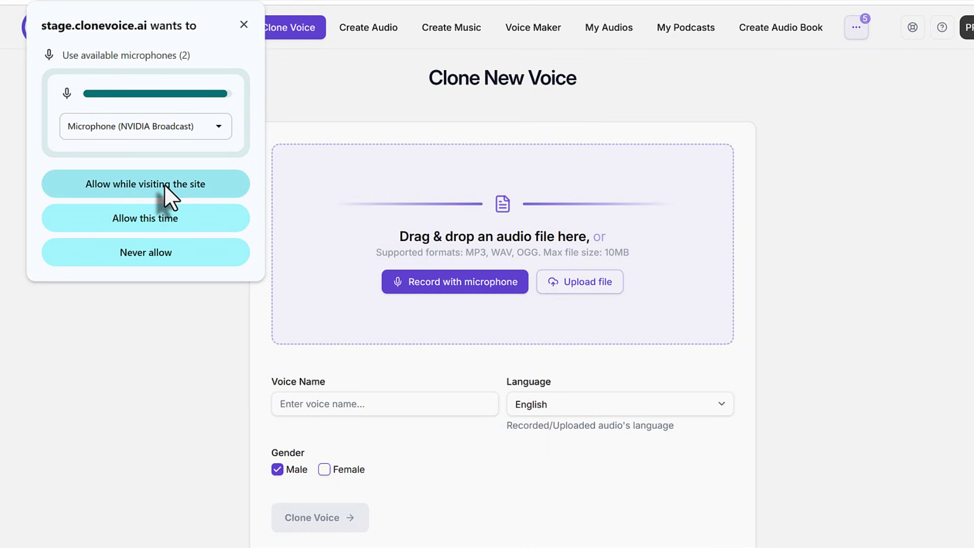
left_click(163, 184)
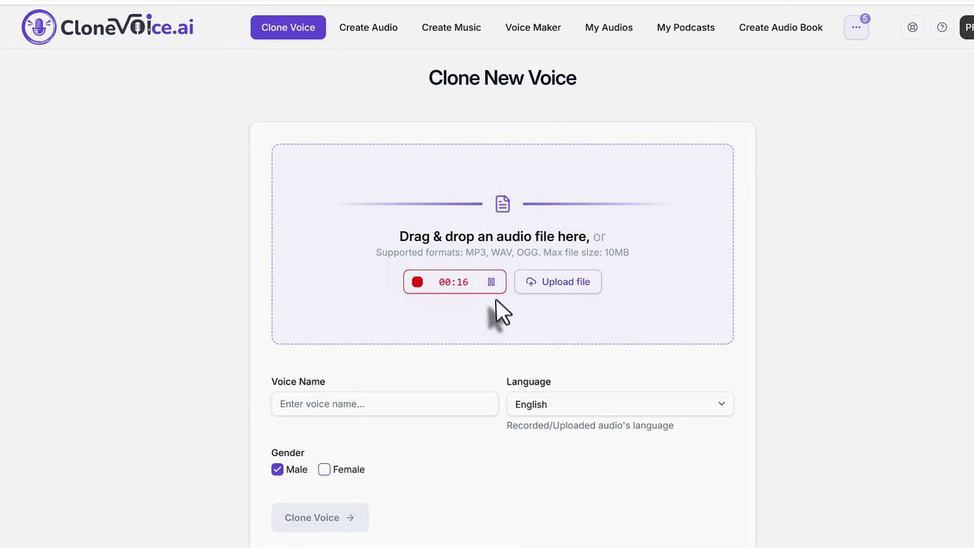
left_click(417, 282)
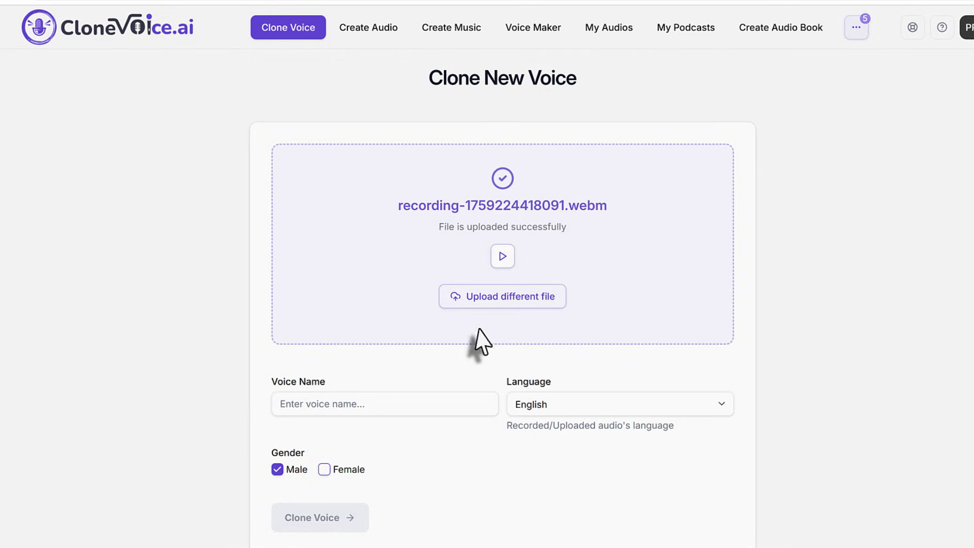
left_click_drag(400, 211, 630, 217)
left_click(629, 217)
left_click_drag(437, 227, 554, 226)
left_click(587, 254)
- Name the new voice with the speaker's first name followed by "Voice - In App Recording"
scroll(406, 334, "down", 1)
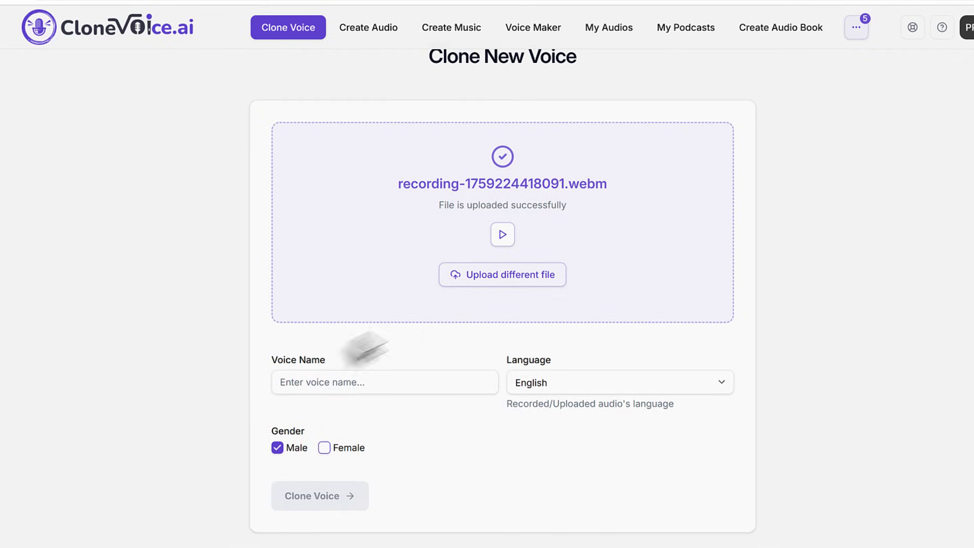
triple_click(311, 365)
left_click(319, 387)
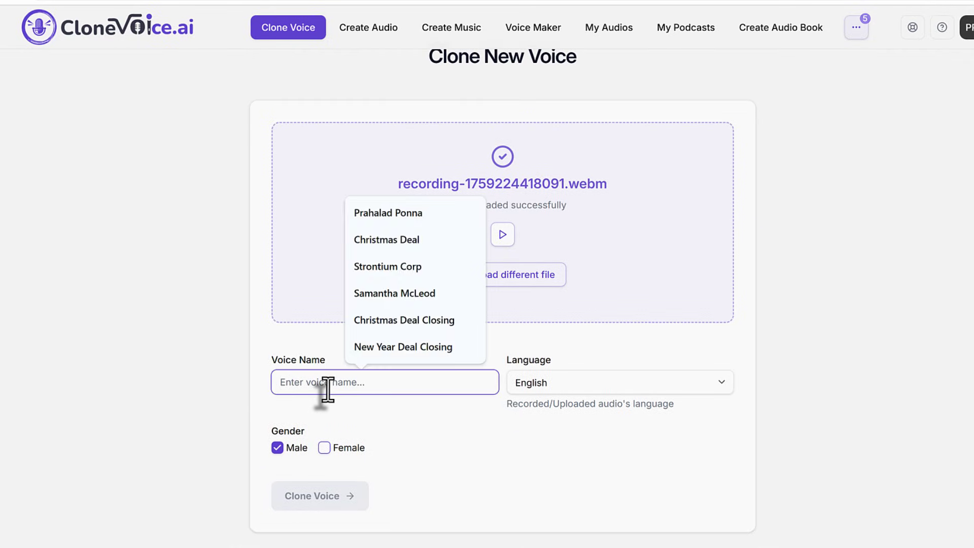
type("Paul Voice - In App Recording")
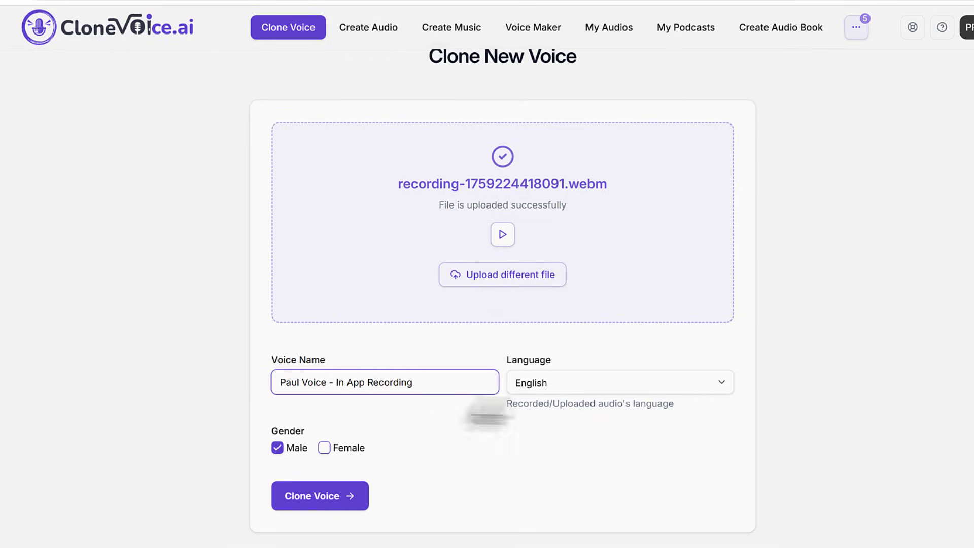
triple_click(543, 361)
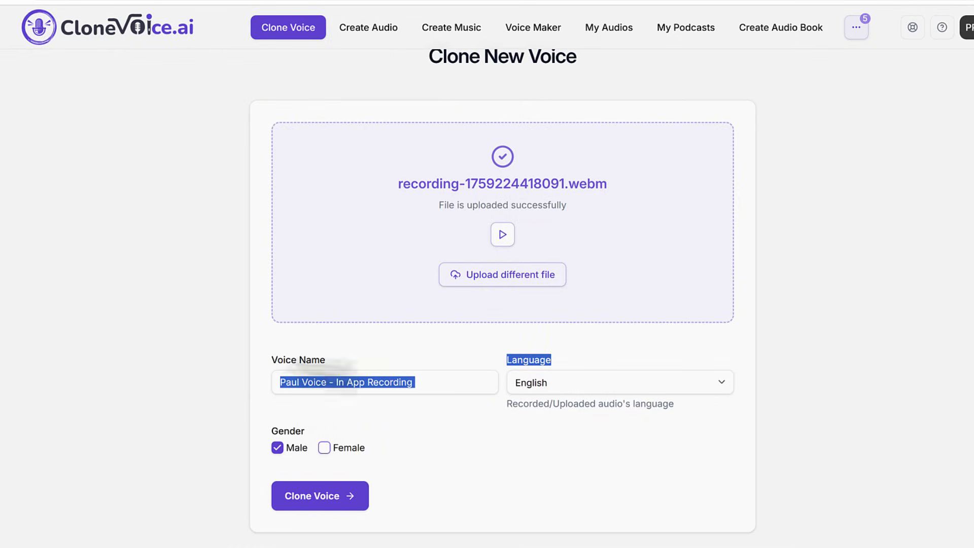
left_click(247, 377)
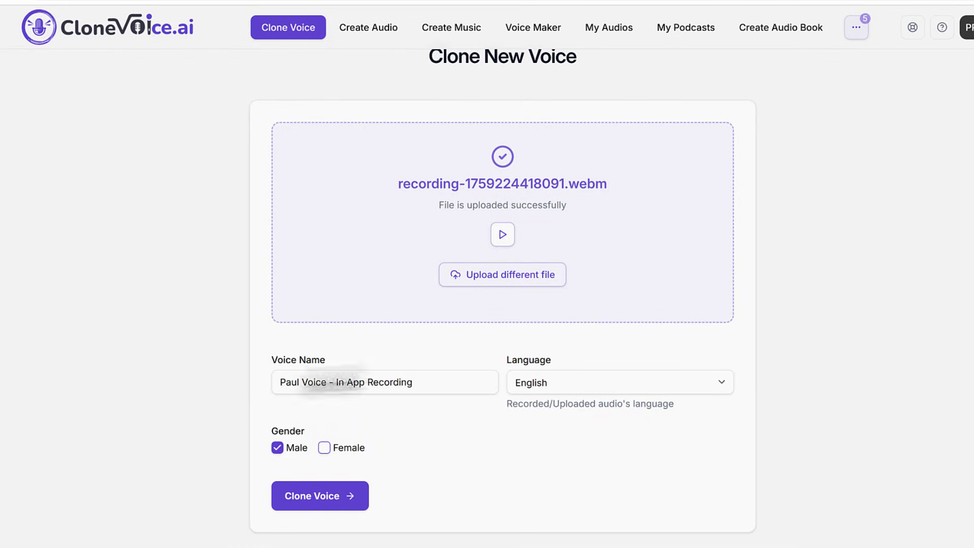
- Choose English as the recorded audio's language and clone the voice
left_click(578, 400)
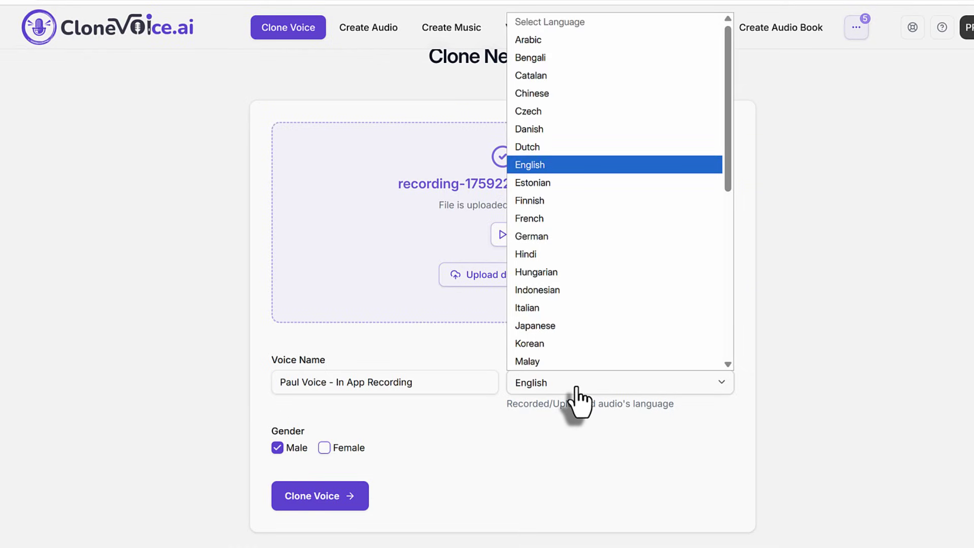
scroll(570, 258, "down", 5)
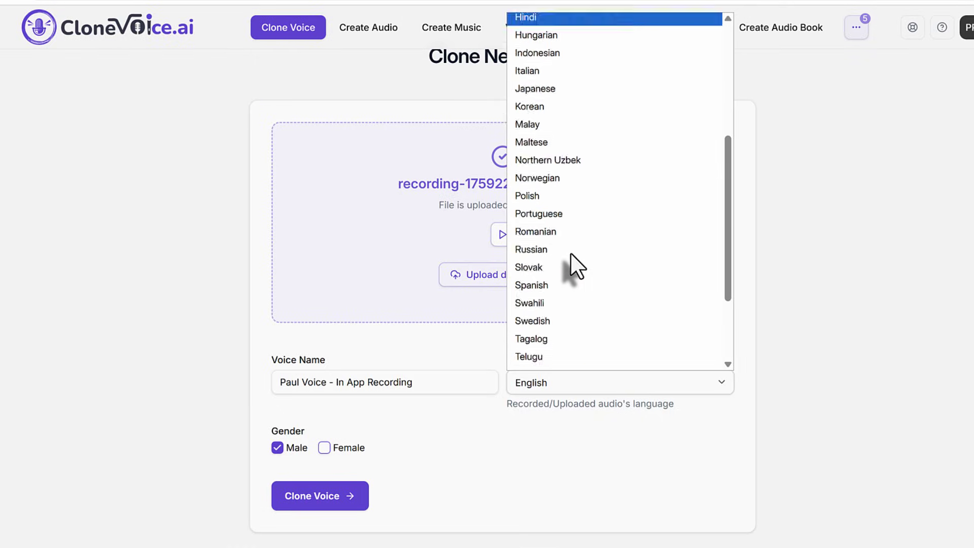
scroll(570, 249, "up", 5)
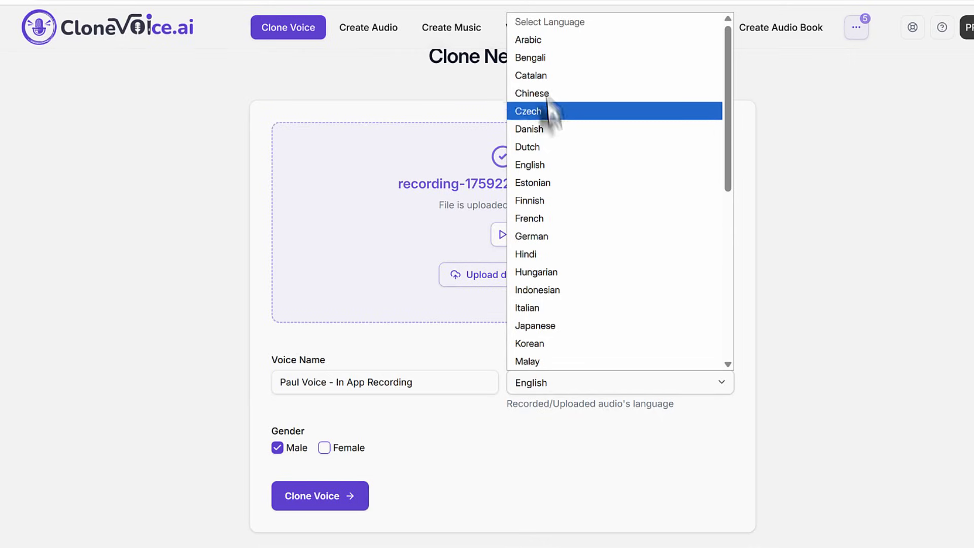
left_click(558, 162)
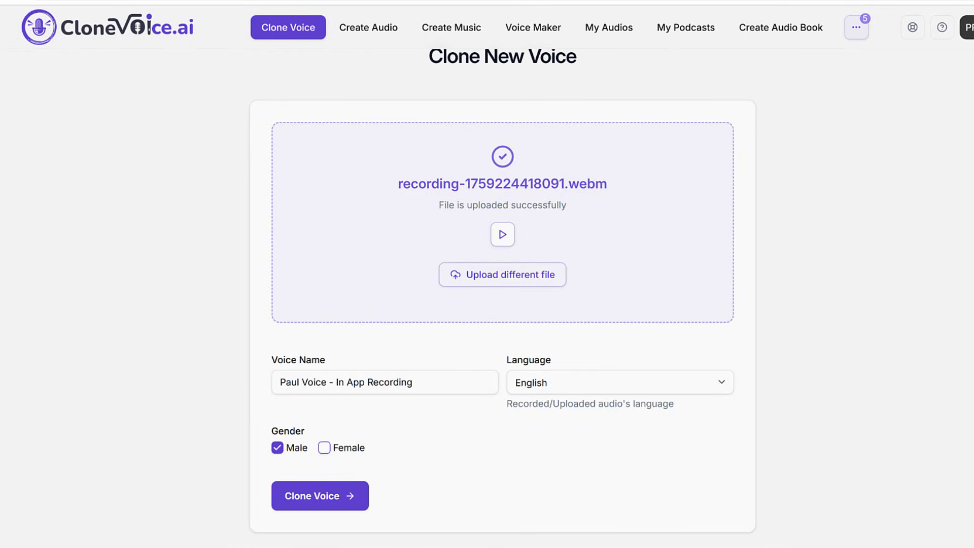
mouse_move(308, 418)
left_mouse_down()
mouse_move(257, 417)
mouse_move(259, 458)
mouse_move(375, 465)
mouse_move(372, 427)
mouse_move(310, 419)
left_mouse_up()
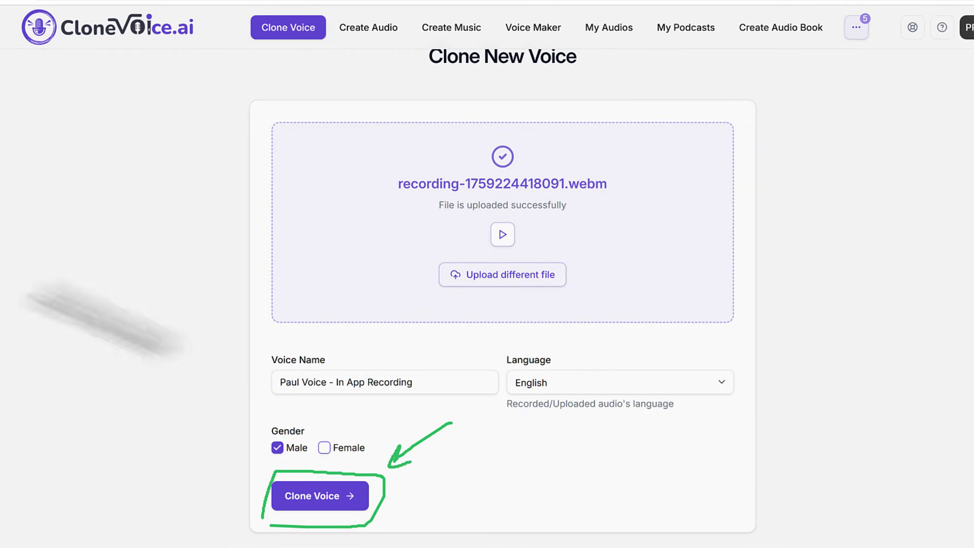
left_click(349, 495)
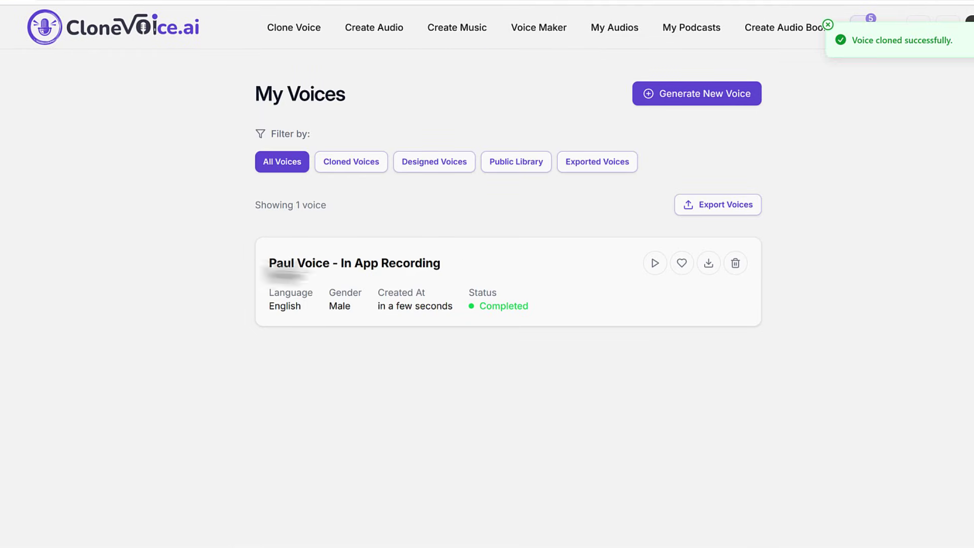
left_click_drag(268, 260, 283, 278)
left_click(547, 308)
left_click(269, 271)
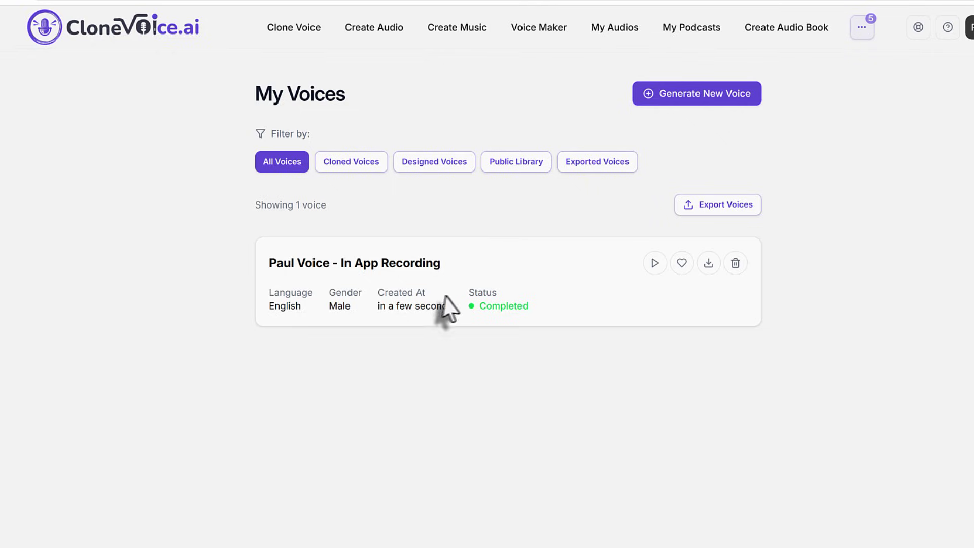
- Start another instant voice clone and record a new sample with the microphone
left_click(290, 34)
left_click(268, 35)
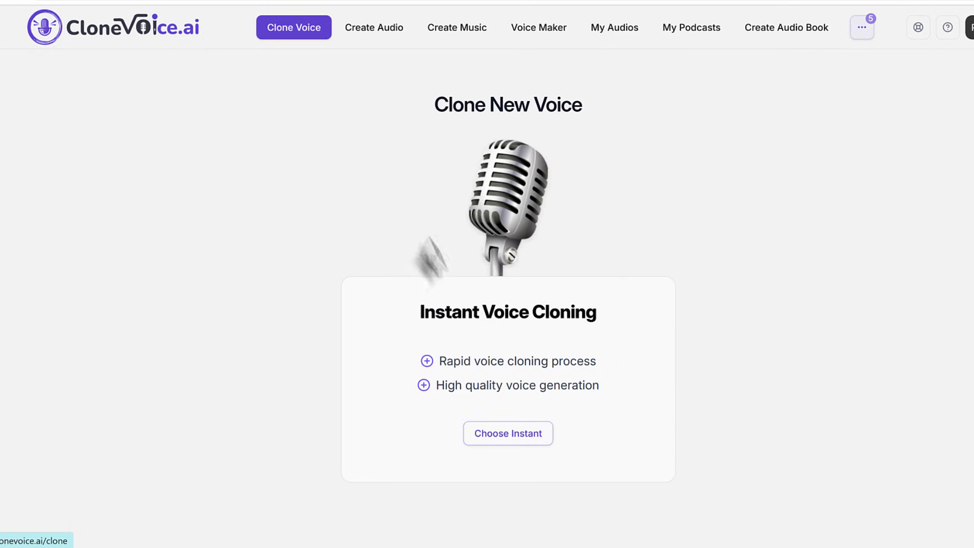
left_click(517, 435)
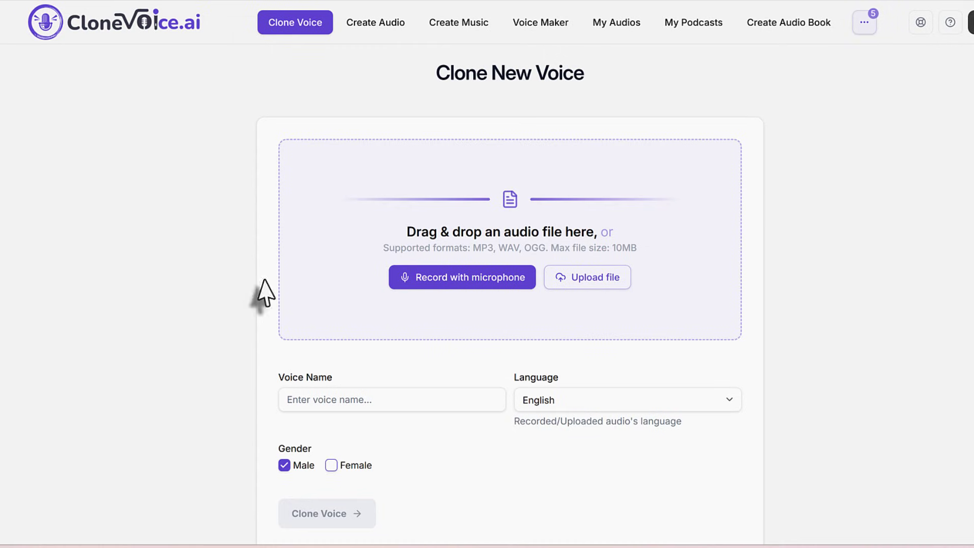
left_click(467, 286)
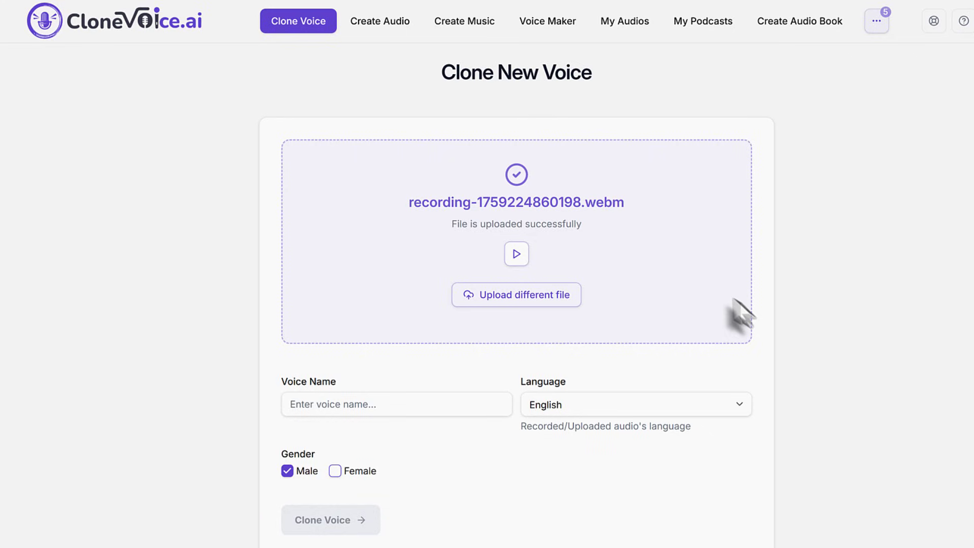
- Name this voice with the speaker's first name followed by "Spanish - In App Recording"
left_click(360, 406)
type("Paul Spanish ")
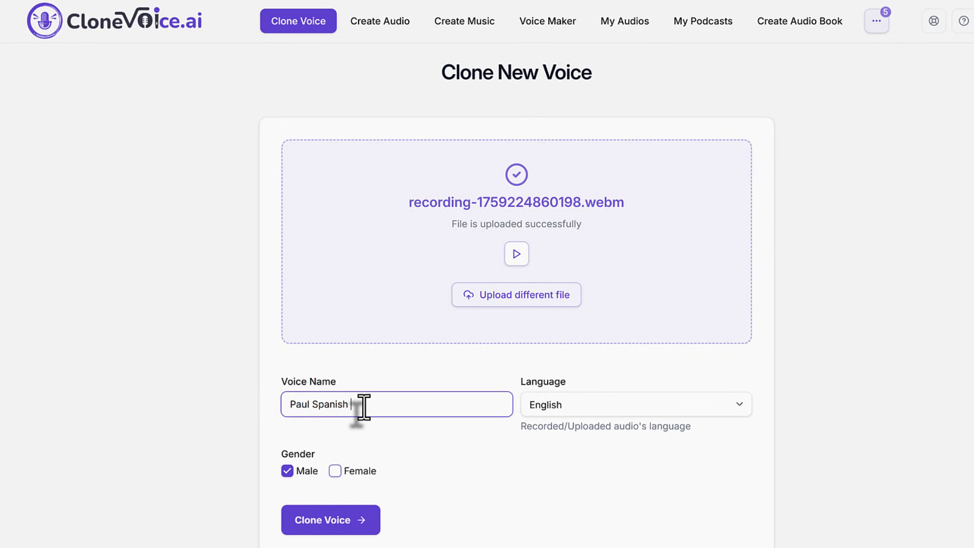
type("- In App Recording")
- Set the recorded audio's language to Spanish and clone the voice
left_click(569, 410)
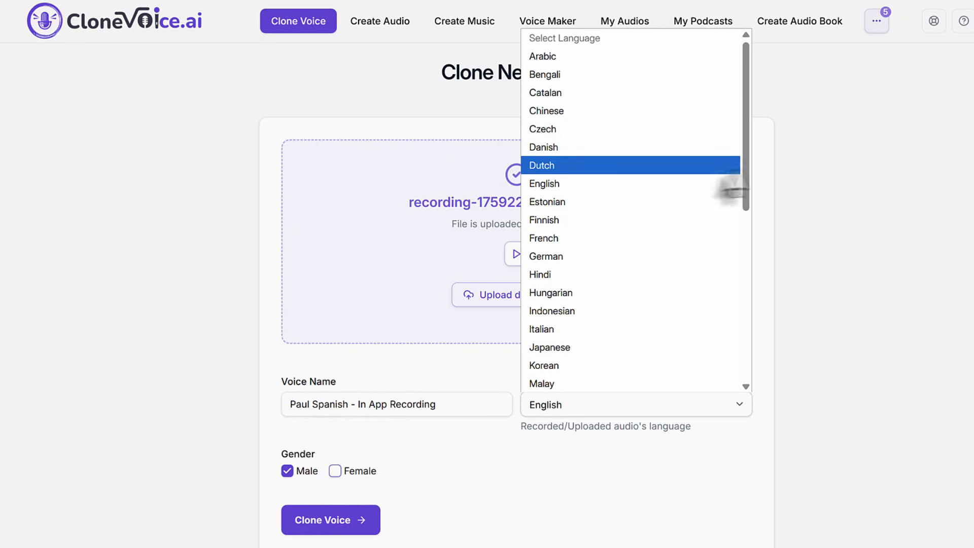
left_click_drag(745, 184, 742, 278)
left_click(603, 351)
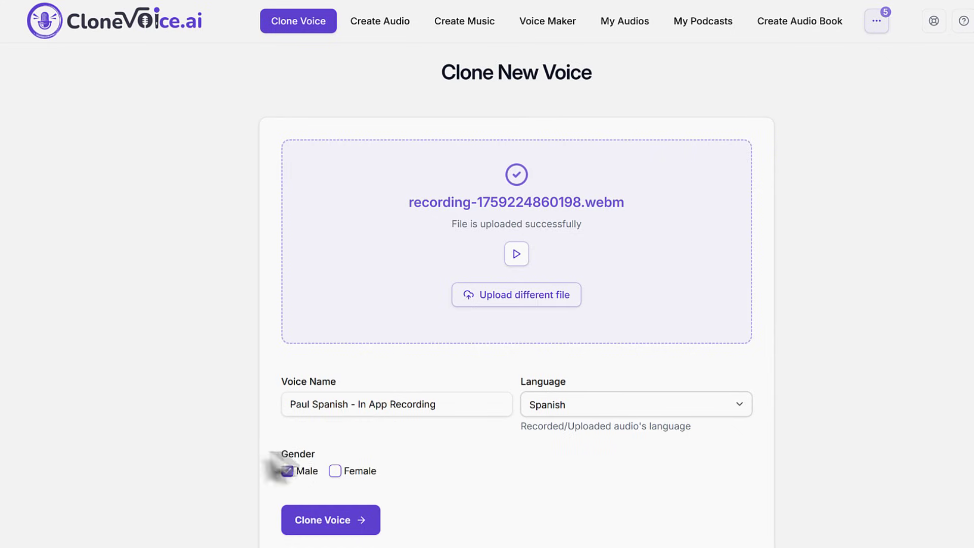
left_click(339, 523)
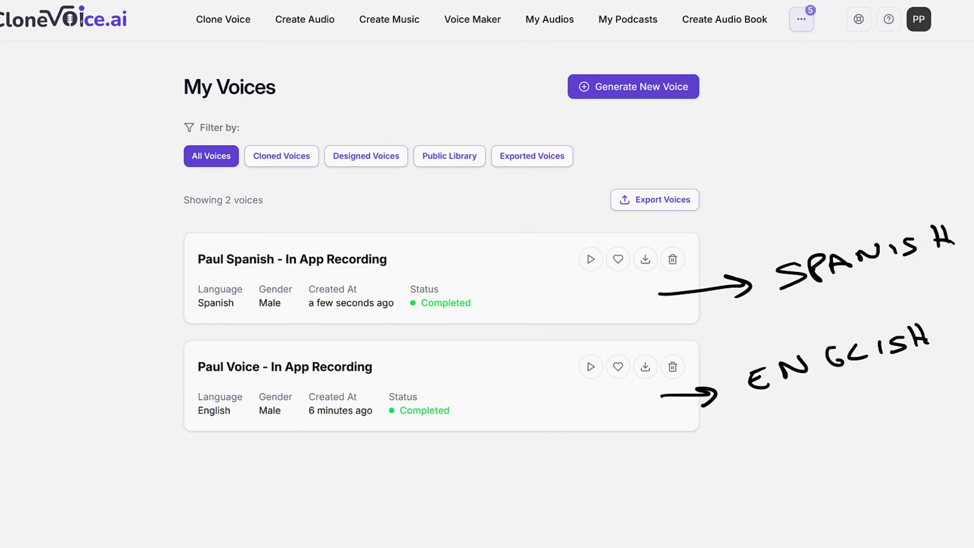
- Start a third instant voice clone and upload the "Spanish Argentinian" WAV file that carries the speaker's first name
left_click(223, 23)
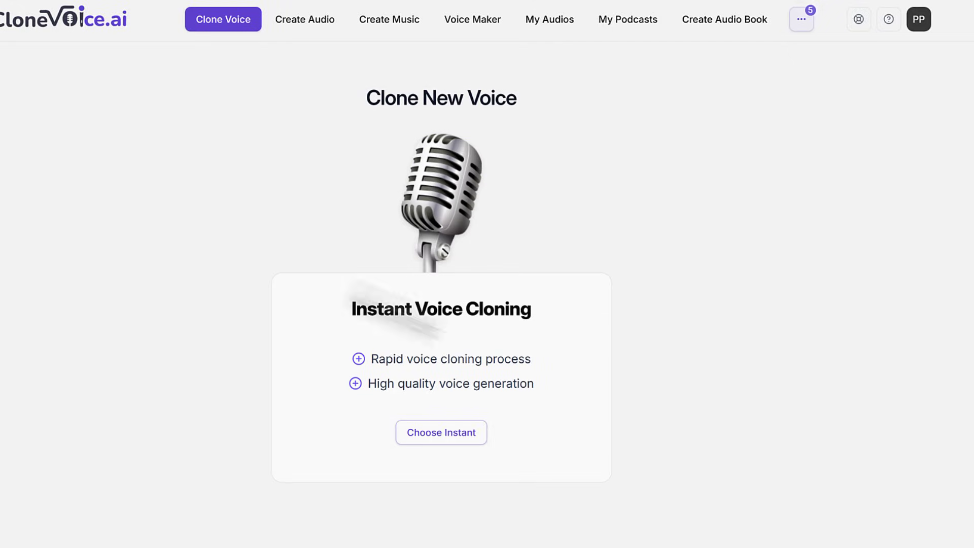
left_click(459, 437)
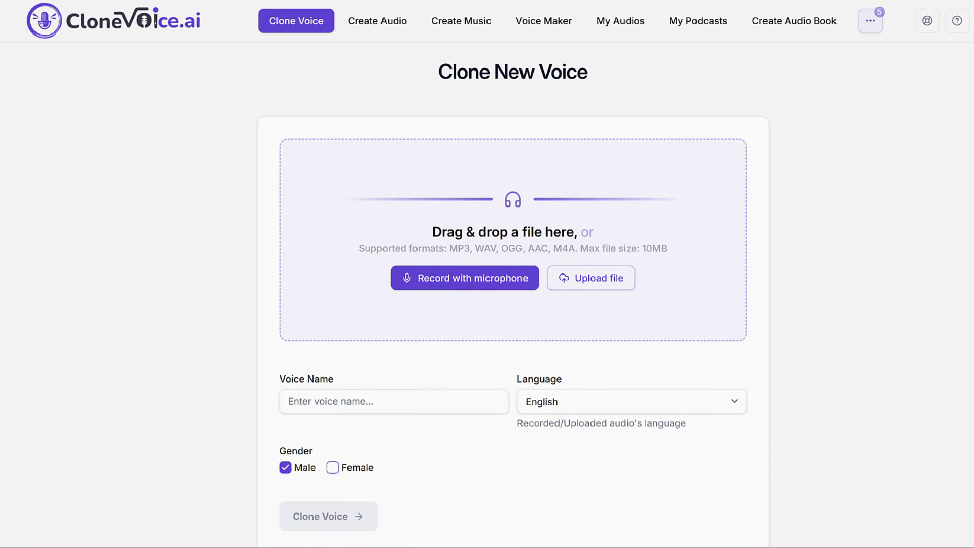
mouse_move(551, 301)
left_mouse_down()
mouse_move(645, 285)
mouse_move(647, 268)
mouse_move(551, 256)
mouse_move(551, 300)
left_mouse_up()
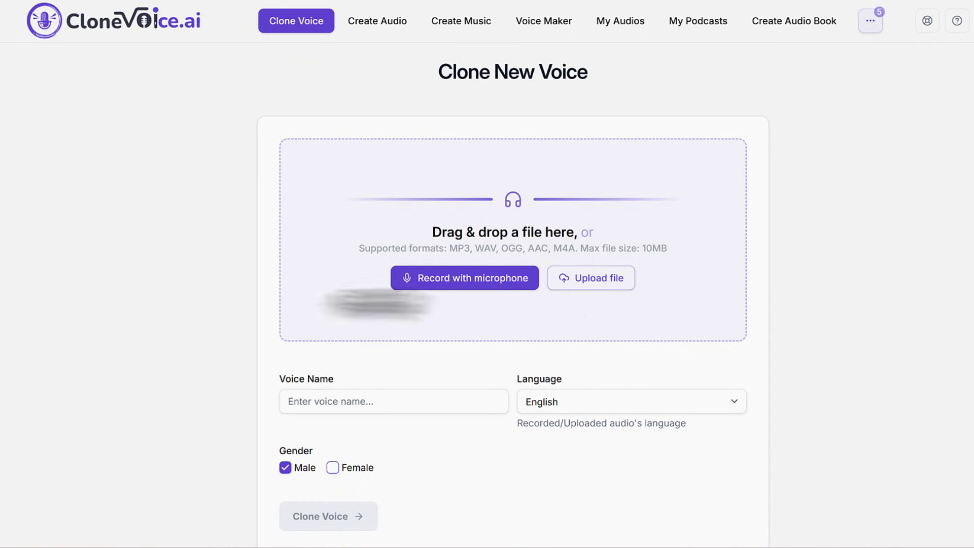
left_click(579, 277)
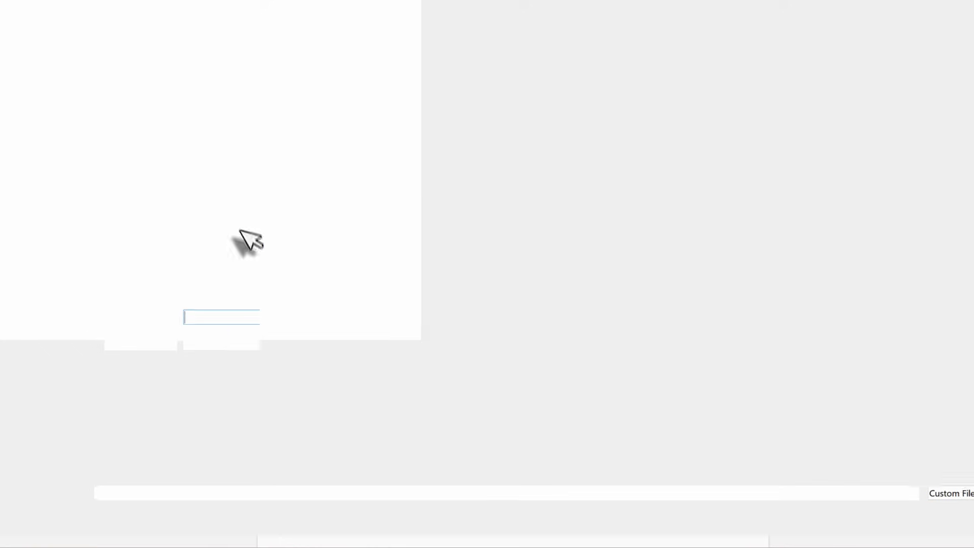
double_click(61, 244)
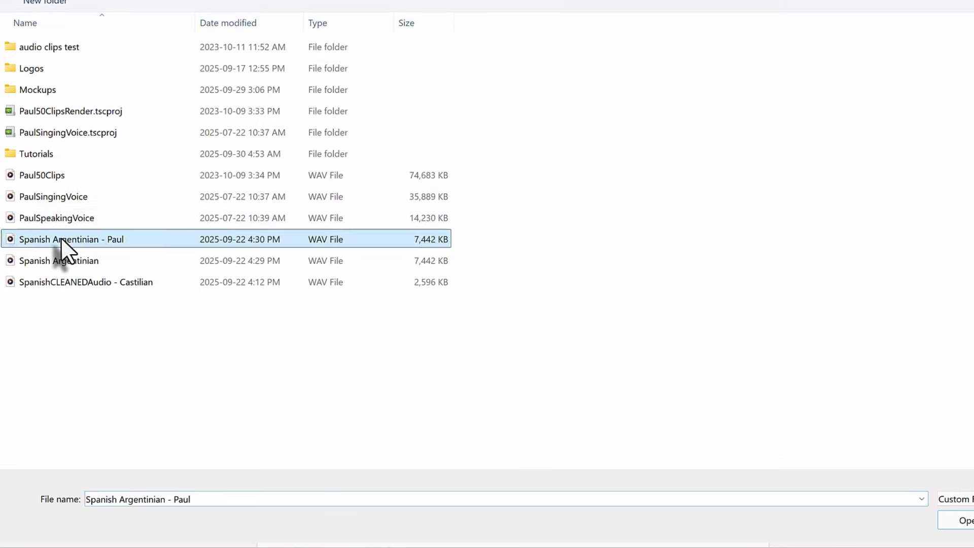
- Name the uploaded voice "Argentinian Spanish -" followed by the speaker's first name and "Upload"
scroll(583, 355, "down", 1)
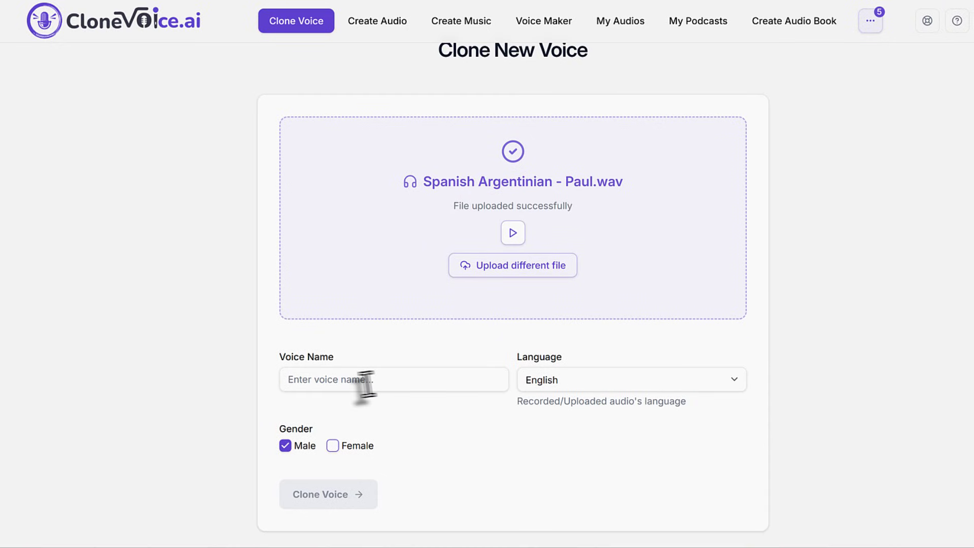
left_click(365, 382)
type("Argentinian Spanish - Paul Upload")
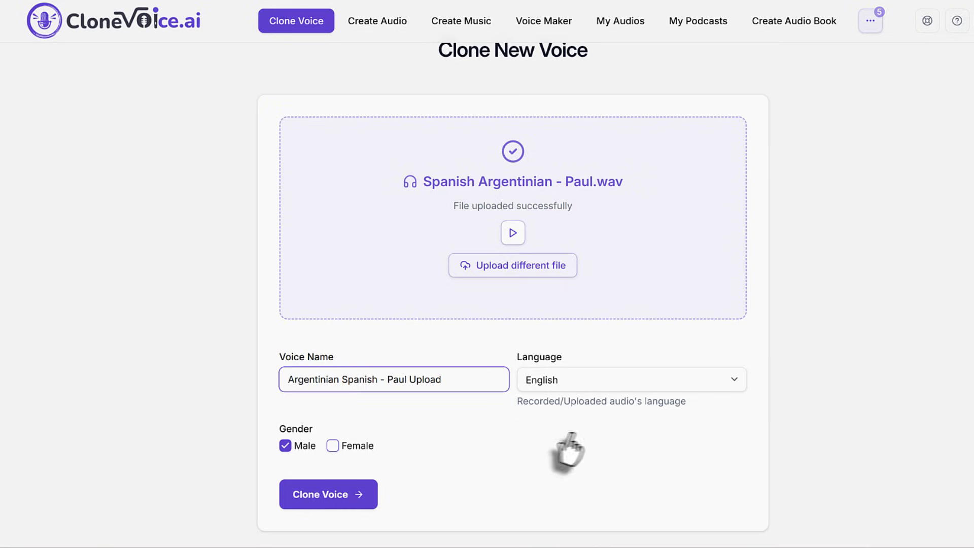
- Set the uploaded Argentinian audio's language to Spanish and clone the voice
left_click(591, 380)
scroll(608, 304, "down", 1)
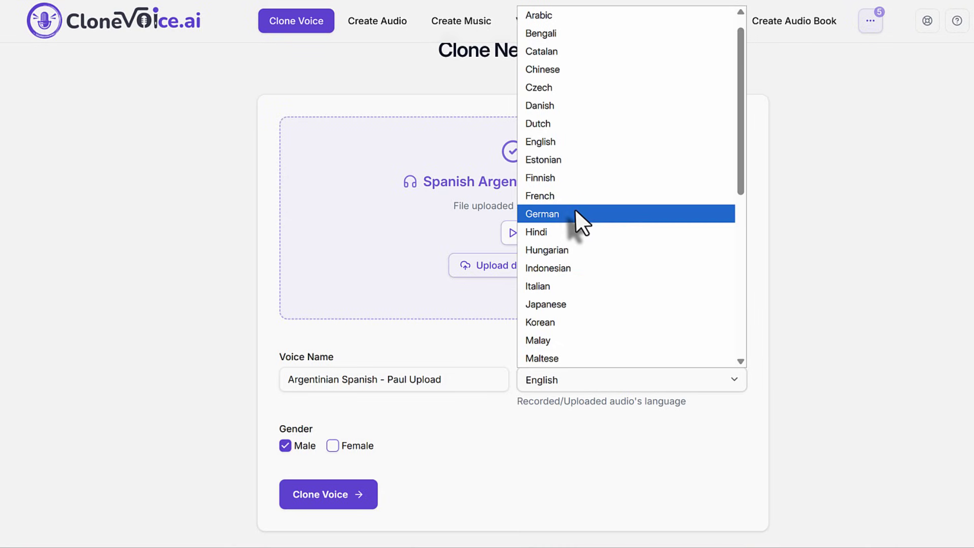
scroll(578, 239, "down", 5)
scroll(583, 304, "up", 6)
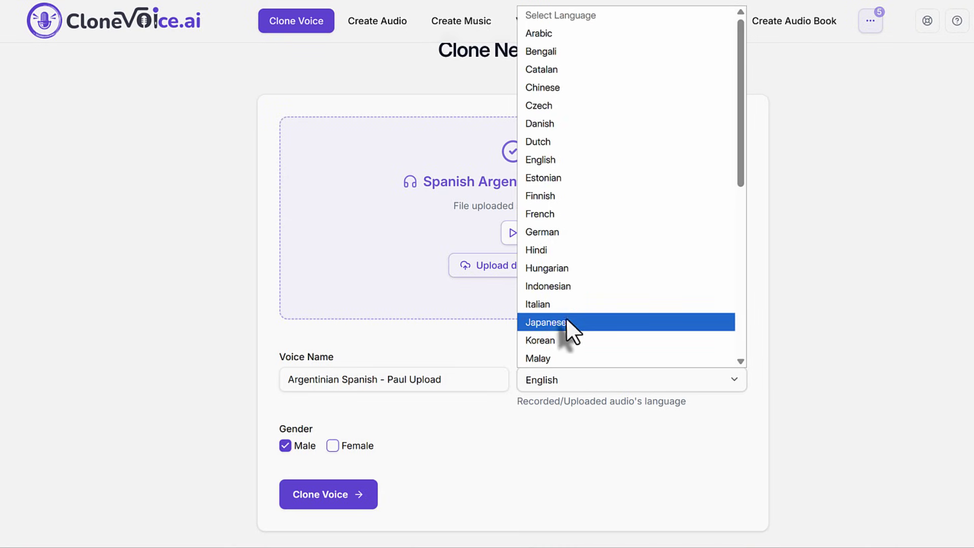
scroll(563, 310, "down", 6)
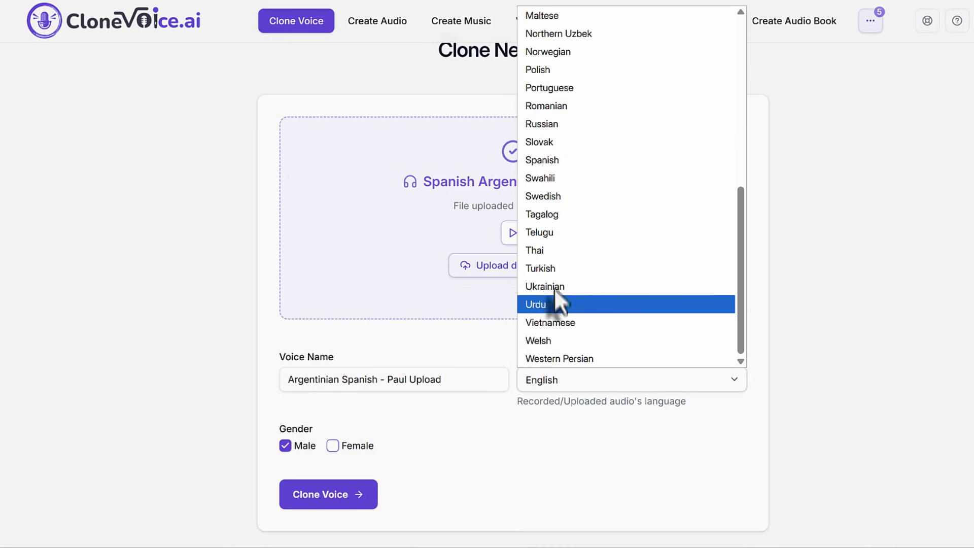
left_click(548, 159)
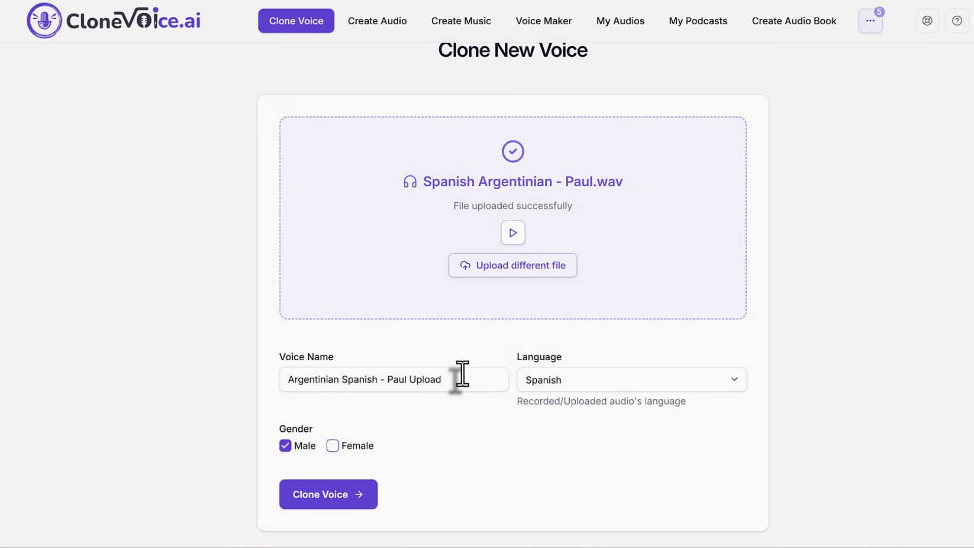
left_click(343, 500)
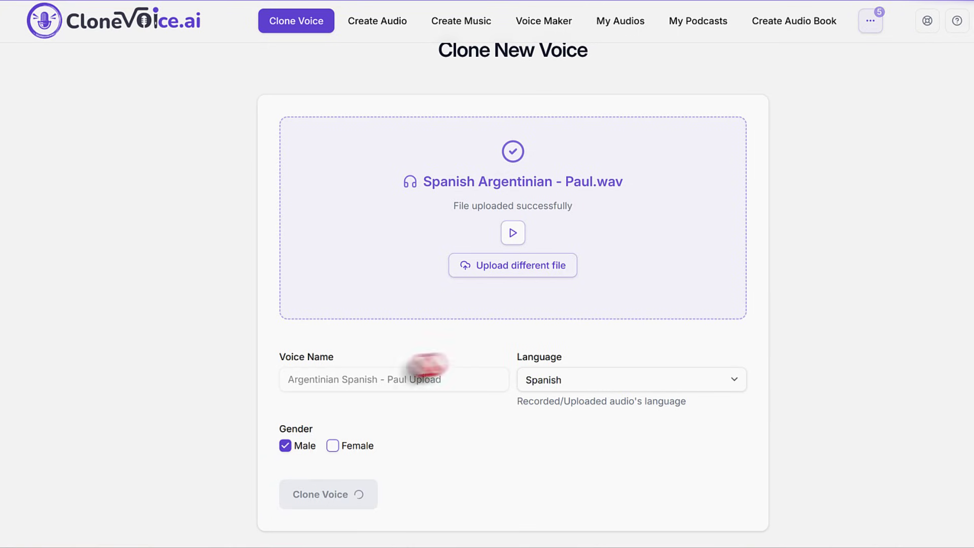
- Go to the My Voices list and mark the English in-app recording voice as a favorite
mouse_move(548, 300)
left_mouse_down()
mouse_move(515, 287)
mouse_move(511, 273)
left_mouse_up()
left_click(523, 270)
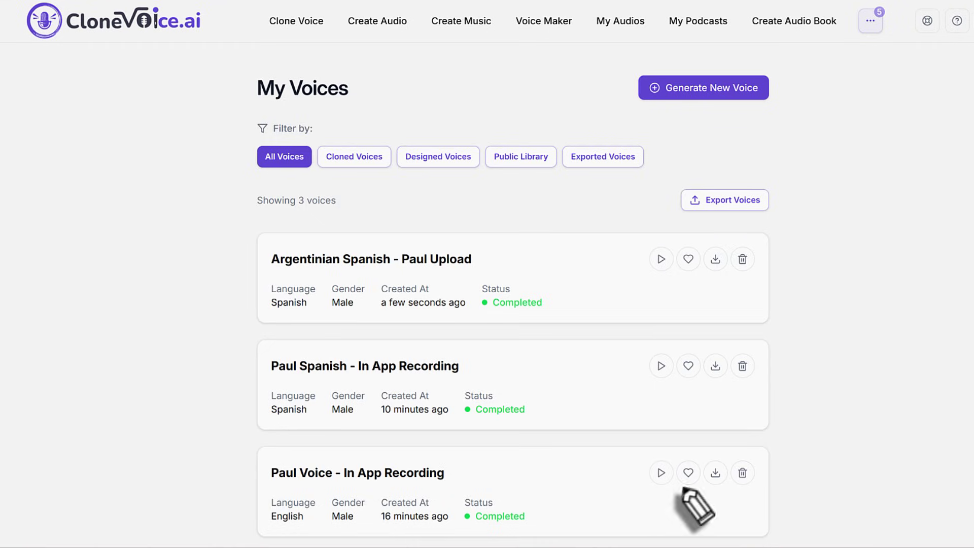
mouse_move(642, 470)
left_mouse_down()
mouse_move(658, 458)
mouse_move(671, 471)
mouse_move(657, 486)
mouse_move(701, 460)
mouse_move(702, 484)
mouse_move(691, 485)
mouse_move(728, 460)
mouse_move(732, 483)
mouse_move(722, 485)
mouse_move(743, 485)
mouse_move(728, 460)
mouse_move(746, 480)
left_mouse_up()
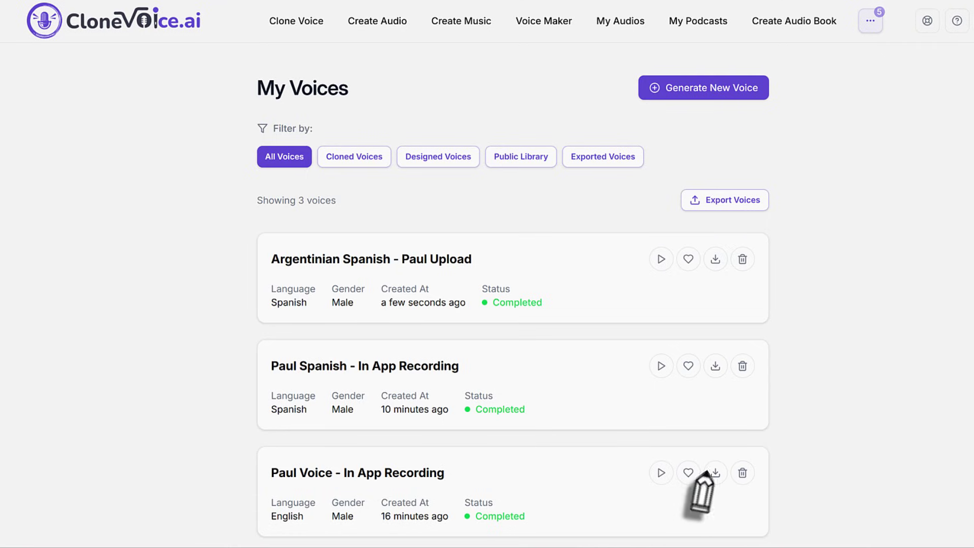
mouse_move(670, 463)
left_mouse_down()
mouse_move(696, 464)
mouse_move(695, 483)
mouse_move(680, 488)
mouse_move(672, 463)
left_mouse_up()
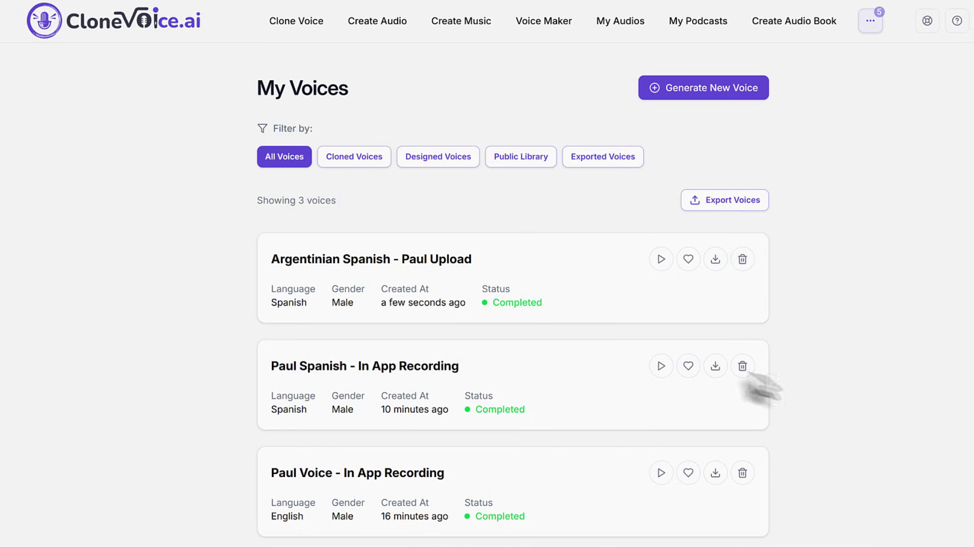
left_click(688, 475)
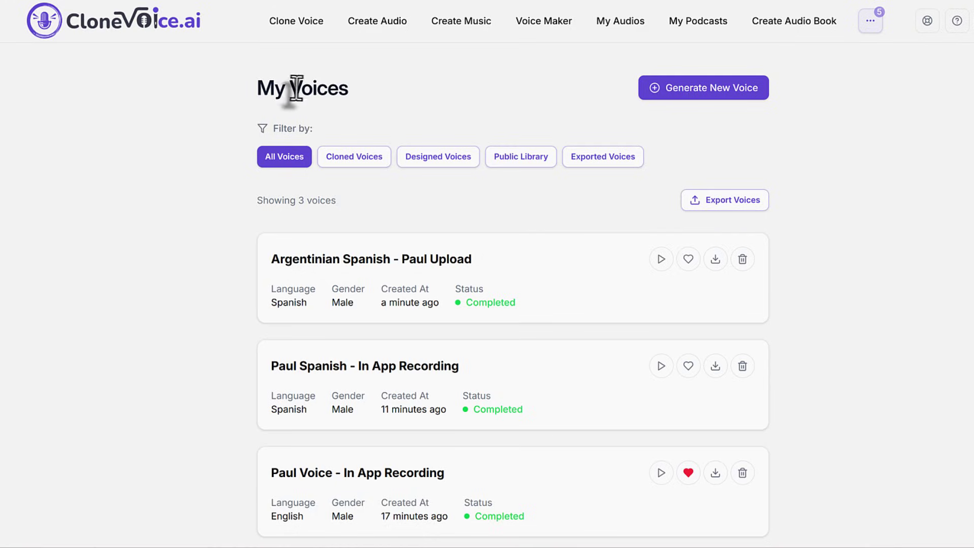
- Start another instant voice clone with a blank Clone New Voice form
left_click(300, 30)
left_click(519, 431)
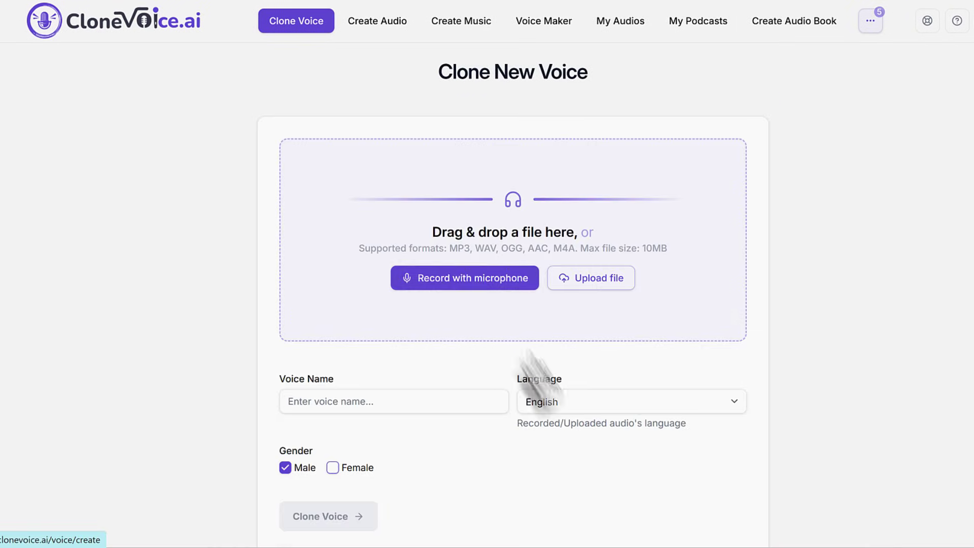